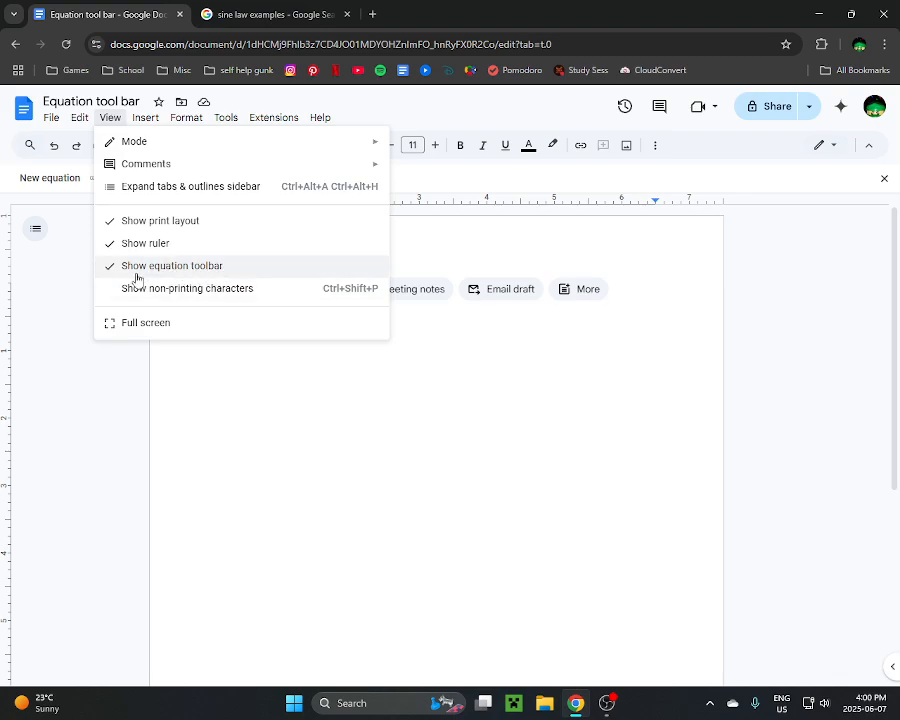
- Copy the "01 -- Law of Sines Practice Problems" image from the sine law examples search results
{"action": "left_click", "coordinate": [251, 364]}
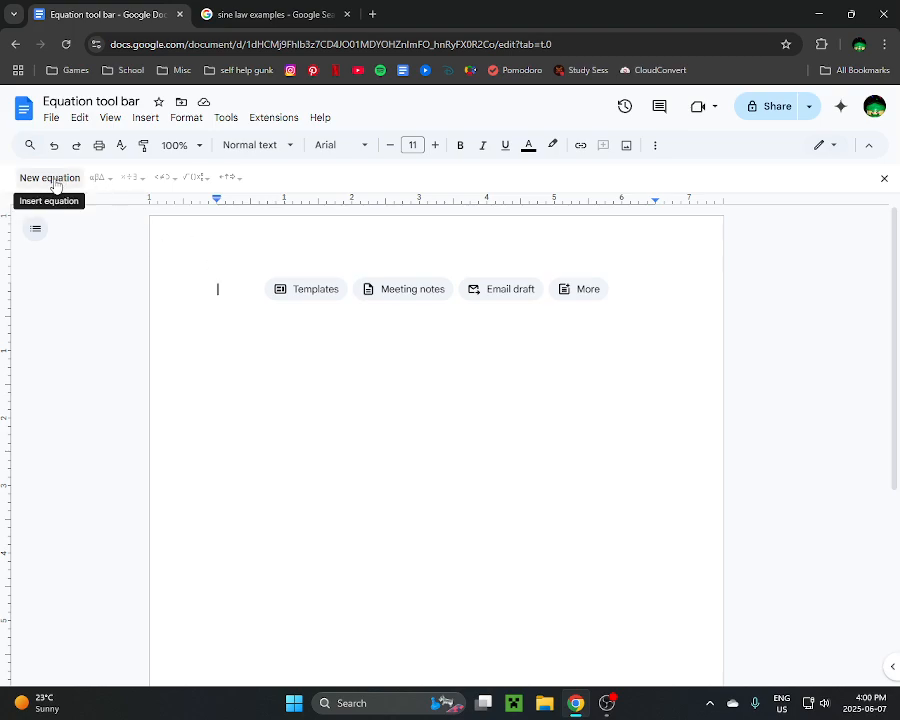
{"action": "left_click", "coordinate": [281, 10]}
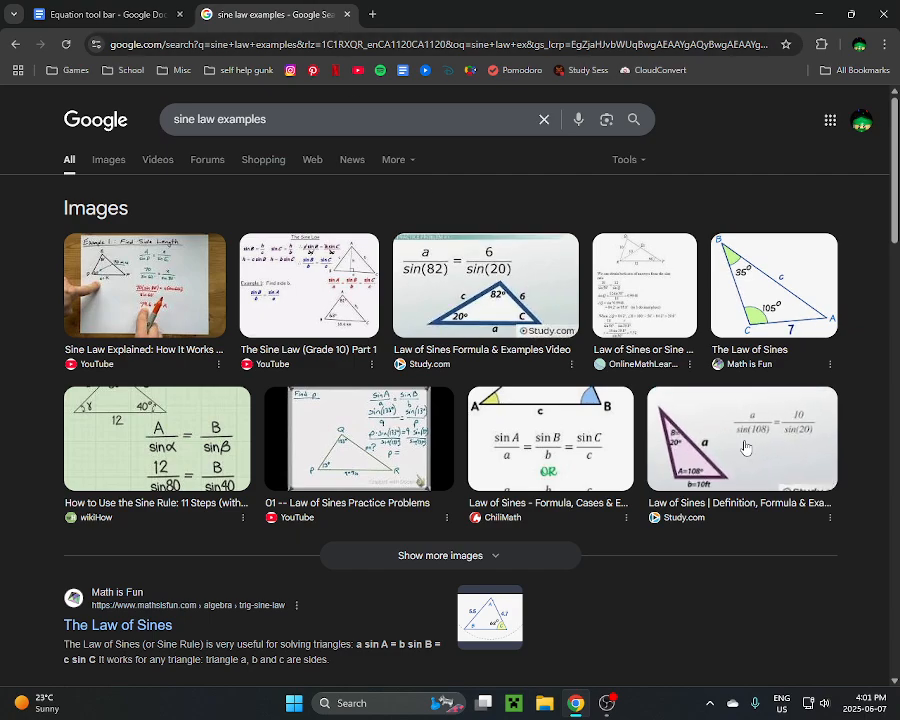
{"action": "left_click", "coordinate": [392, 441]}
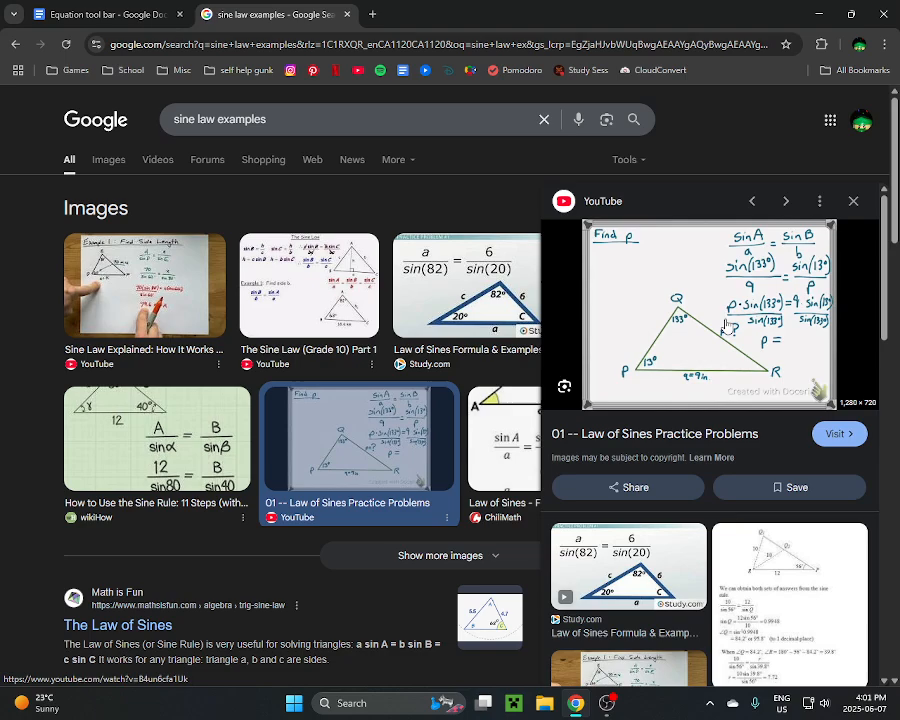
{"action": "right_click", "coordinate": [727, 323]}
{"action": "left_click", "coordinate": [783, 531]}
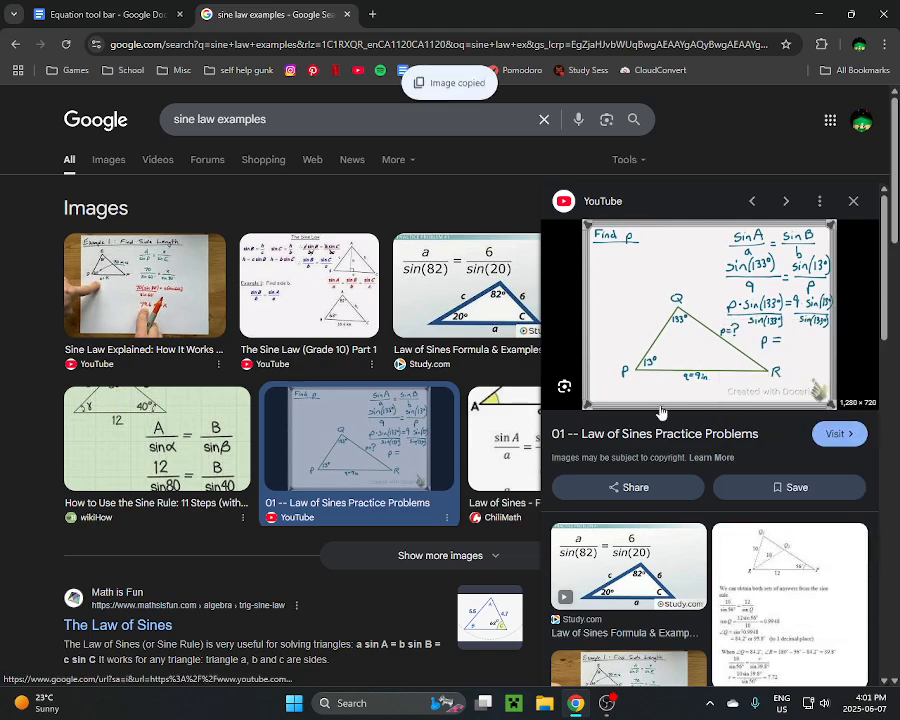
- Paste the copied triangle image into the "Equation tool bar" document and add an empty line above it
{"action": "left_click", "coordinate": [122, 16]}
{"action": "key", "text": "ctrl+v"}
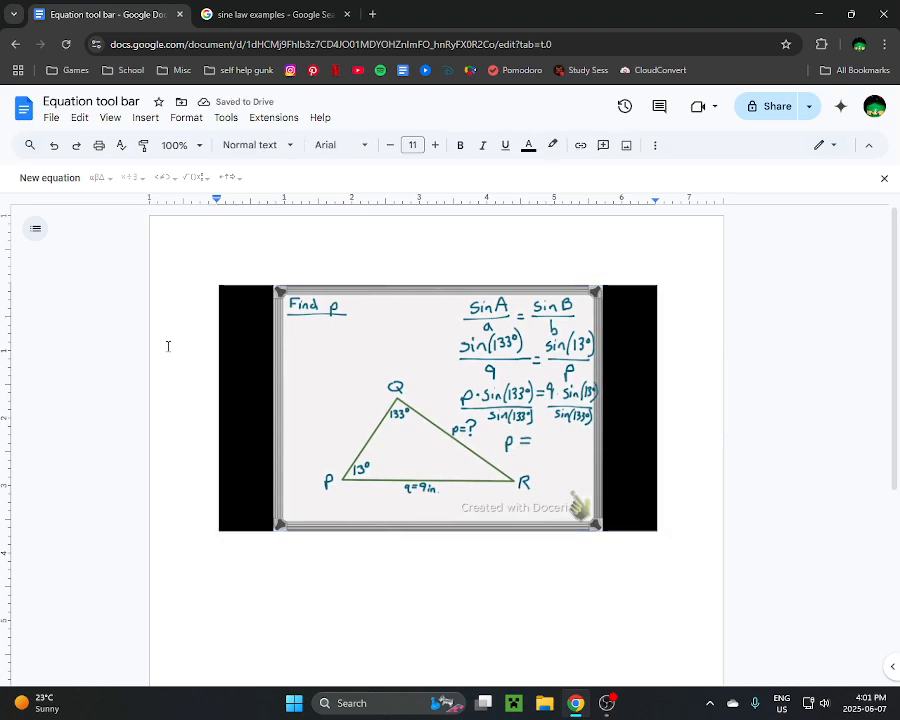
{"action": "key", "text": "Return"}
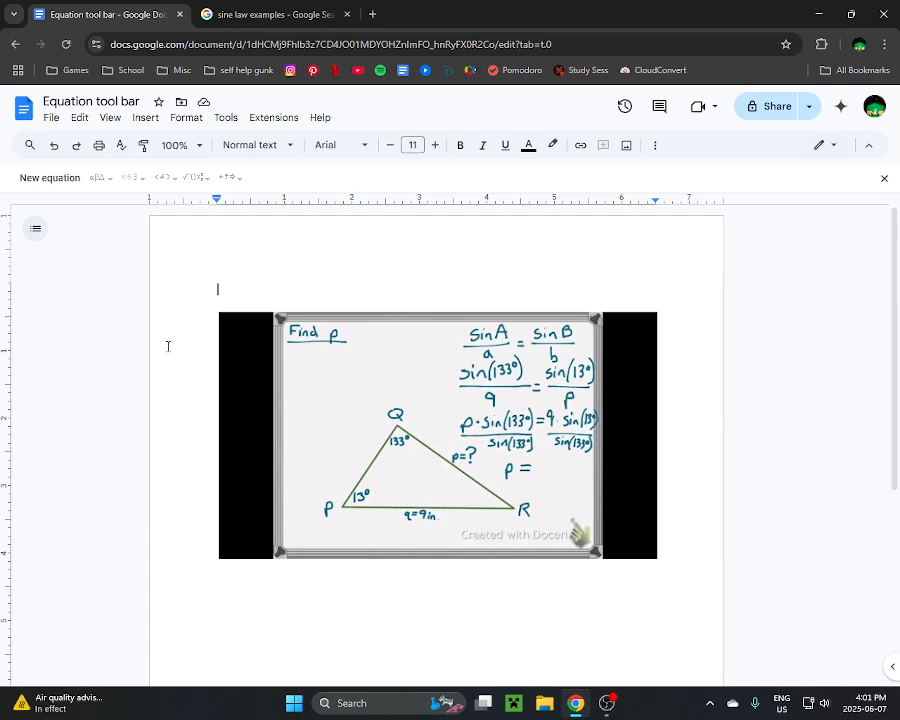
{"action": "type", "text": "e"}
{"action": "key", "text": "Return"}
{"action": "key", "text": "Return"}
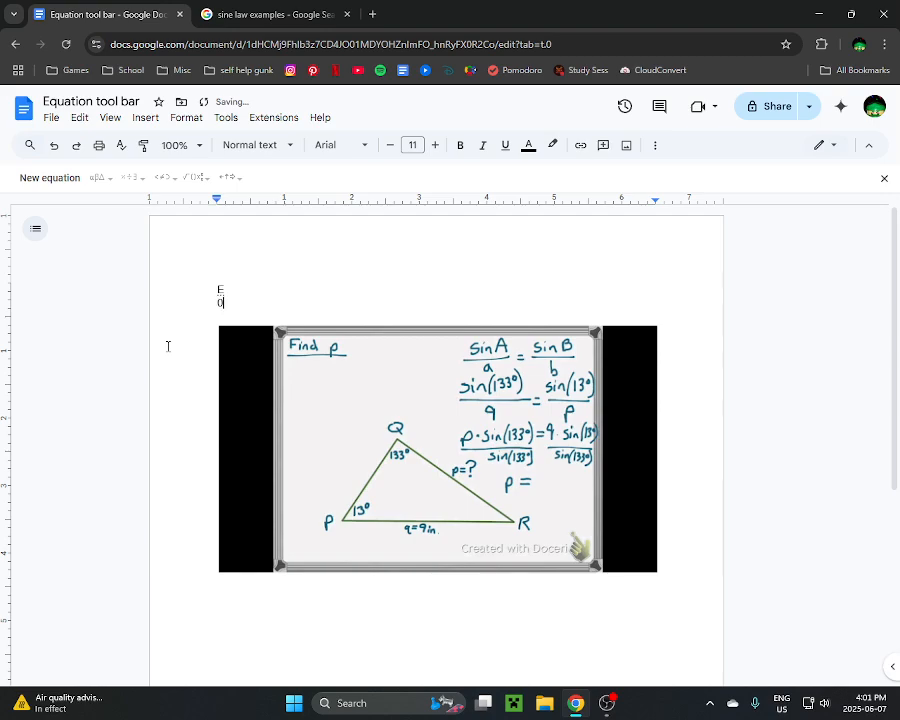
{"action": "type", "text": "e"}
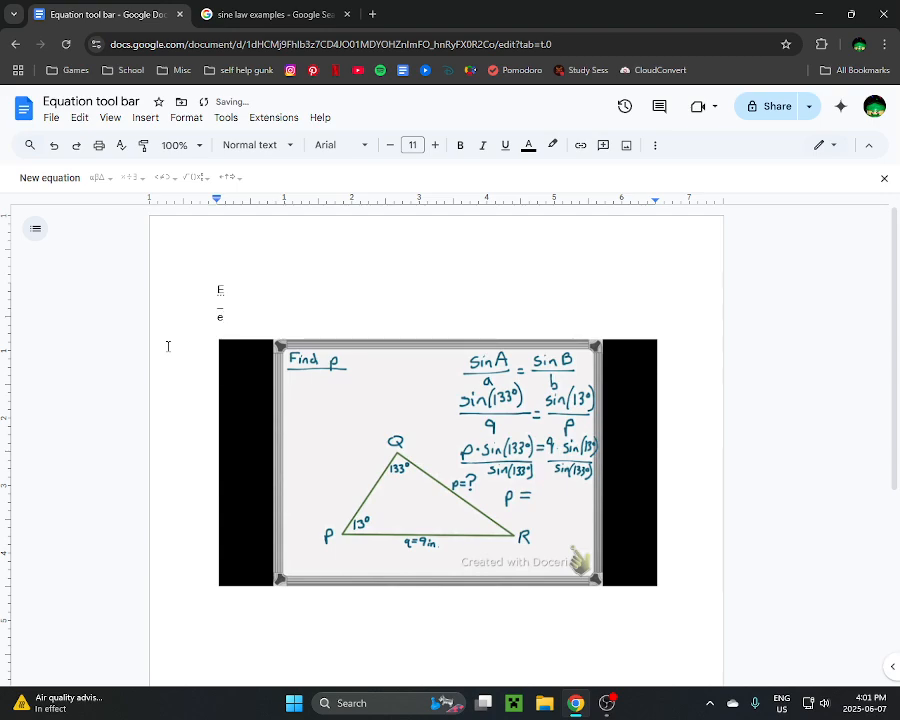
{"action": "key", "text": "BackSpace"}
{"action": "key", "text": "BackSpace"}
{"action": "key", "text": "BackSpace"}
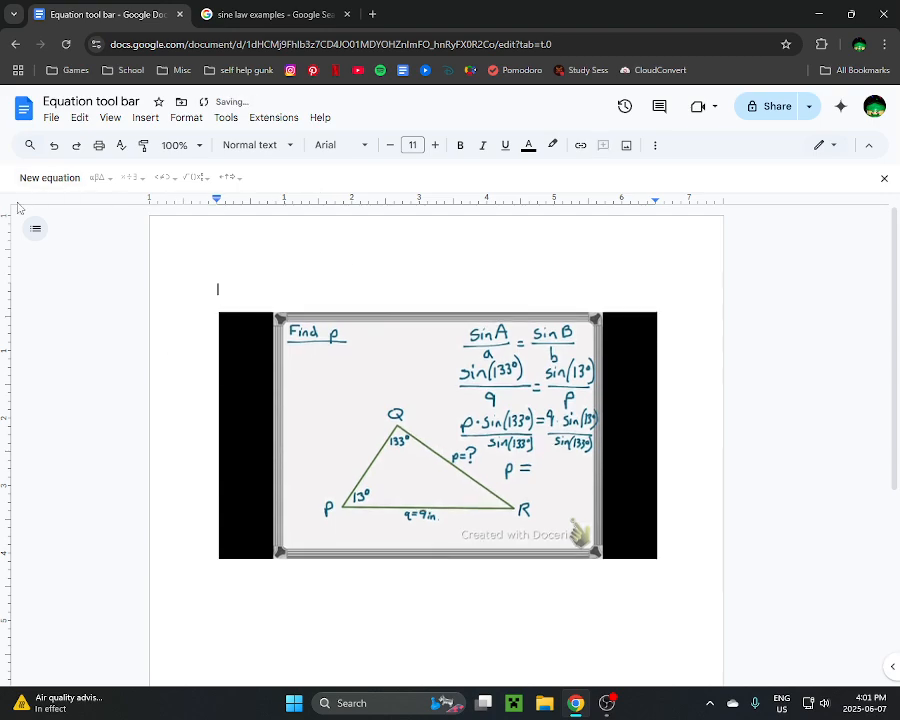
{"action": "left_click", "coordinate": [50, 182]}
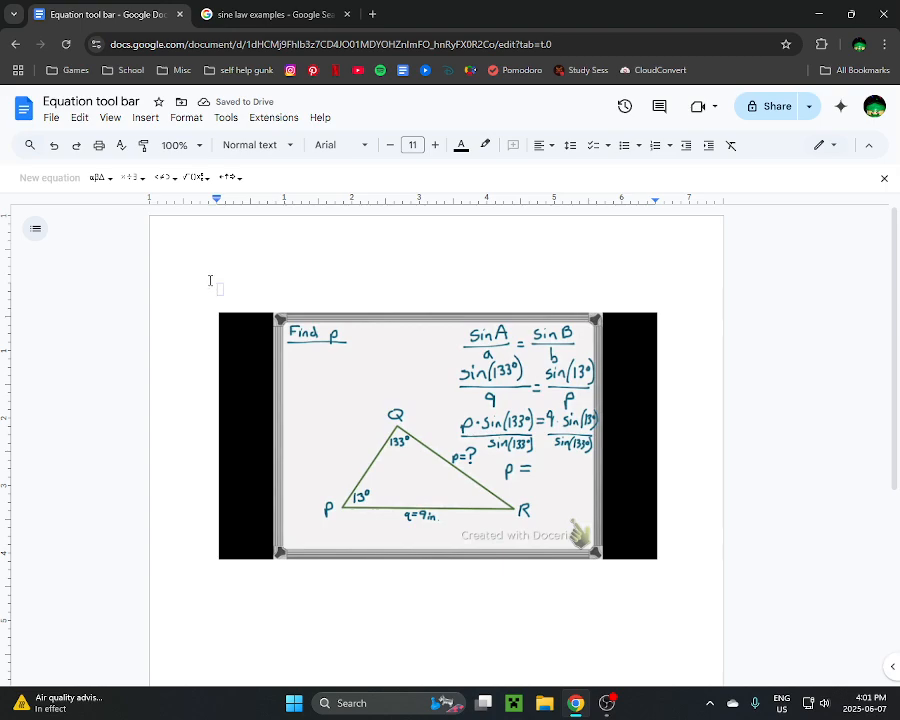
{"action": "key", "text": "BackSpace"}
- Write "Find p" on its own line above the image and start a new line below it
{"action": "key", "text": "Return"}
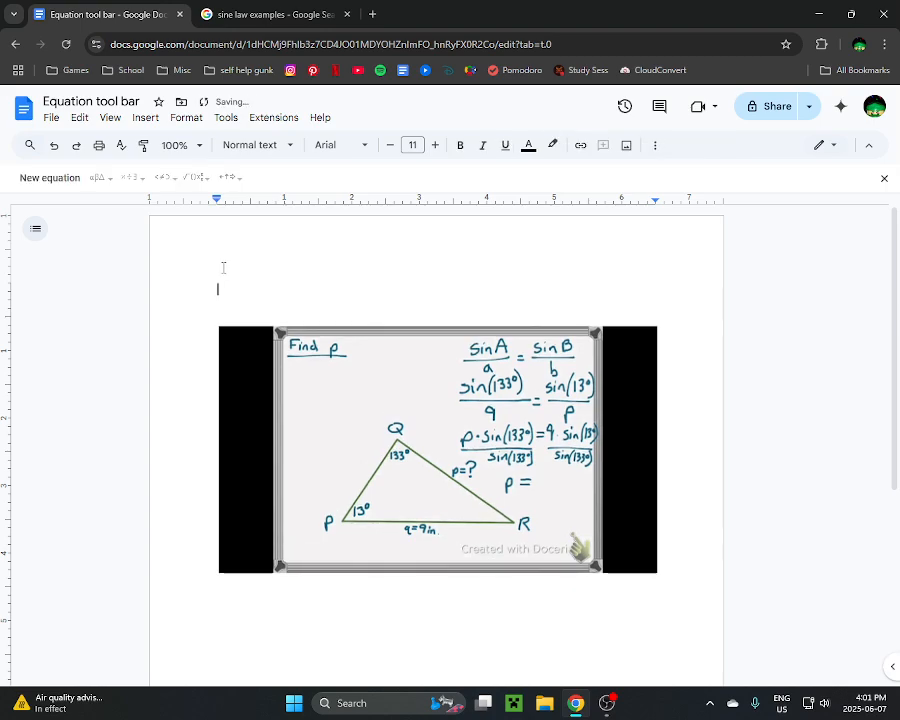
{"action": "type", "text": "Find "}
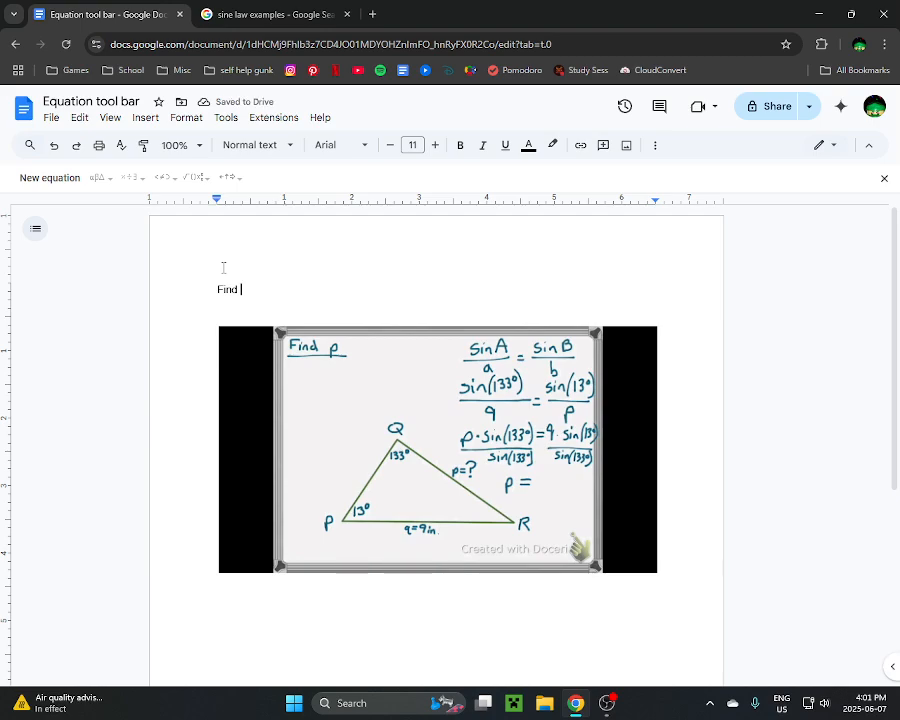
{"action": "type", "text": "p"}
{"action": "key", "text": "BackSpace"}
{"action": "type", "text": "p"}
{"action": "key", "text": "Return"}
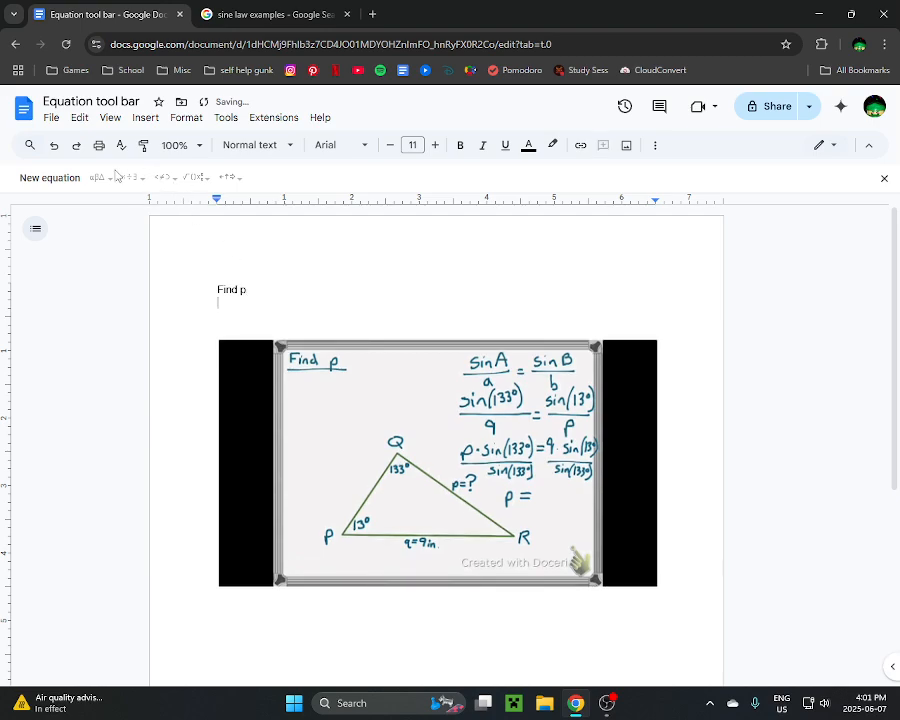
- Insert a new equation under "Find p" containing a fraction with sinA over a
{"action": "left_click", "coordinate": [50, 178]}
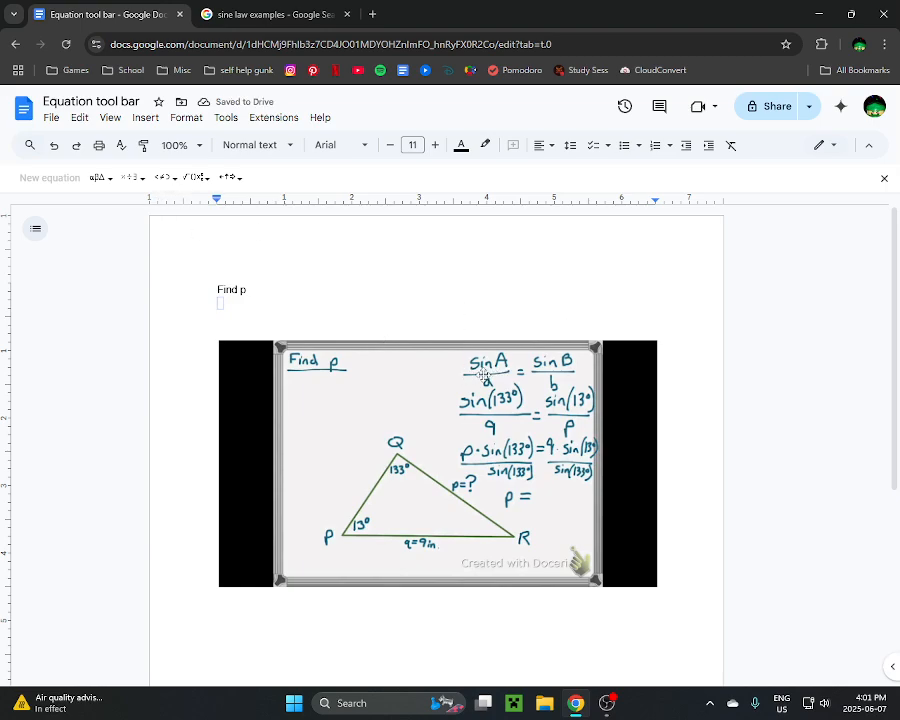
{"action": "left_click", "coordinate": [137, 178]}
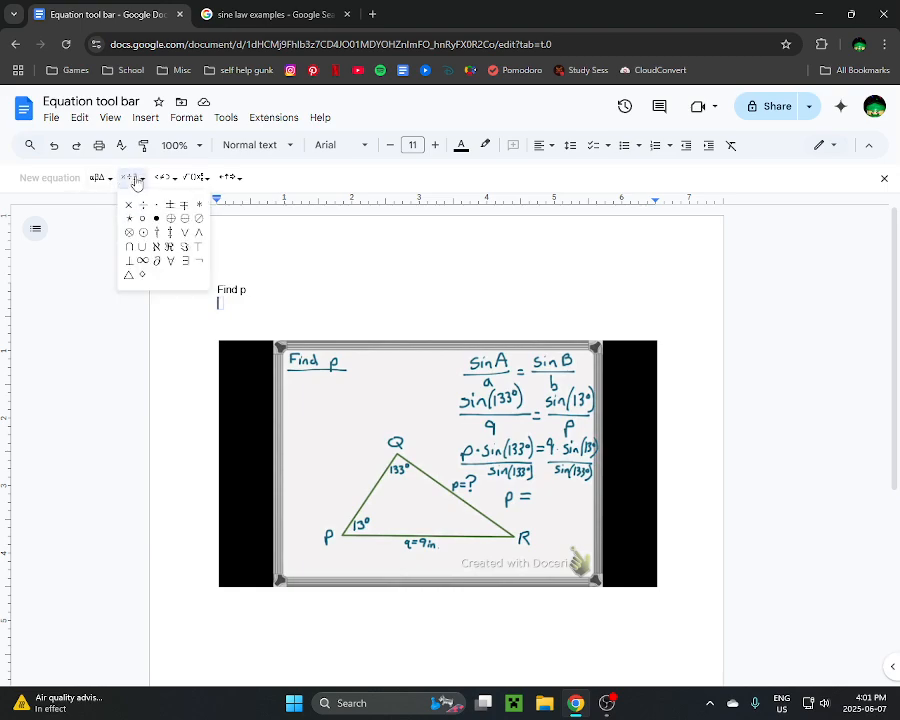
{"action": "mouse_move", "coordinate": [201, 180]}
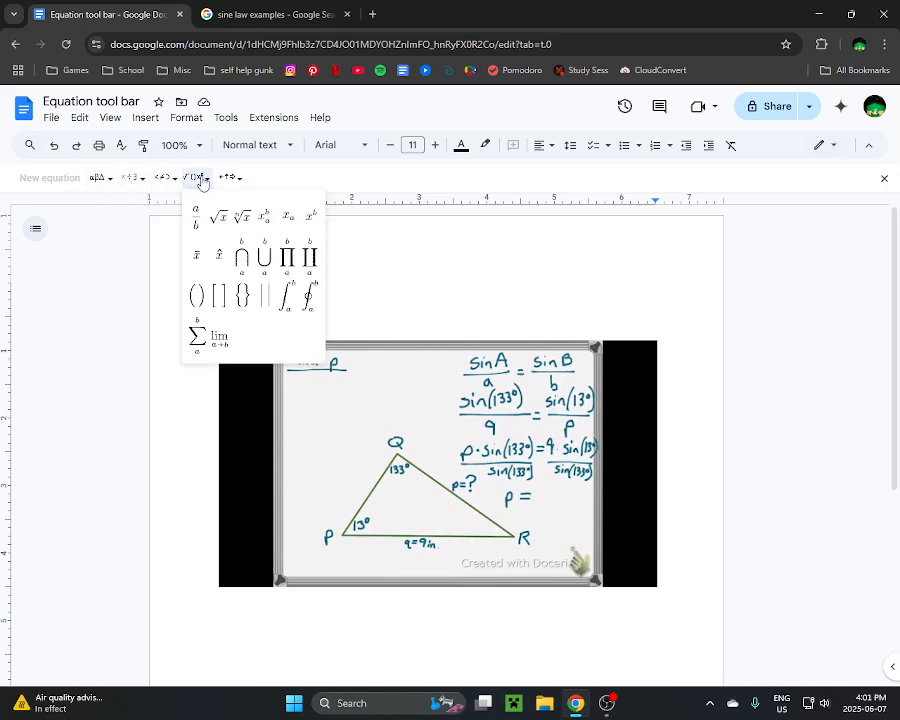
{"action": "left_click", "coordinate": [200, 177]}
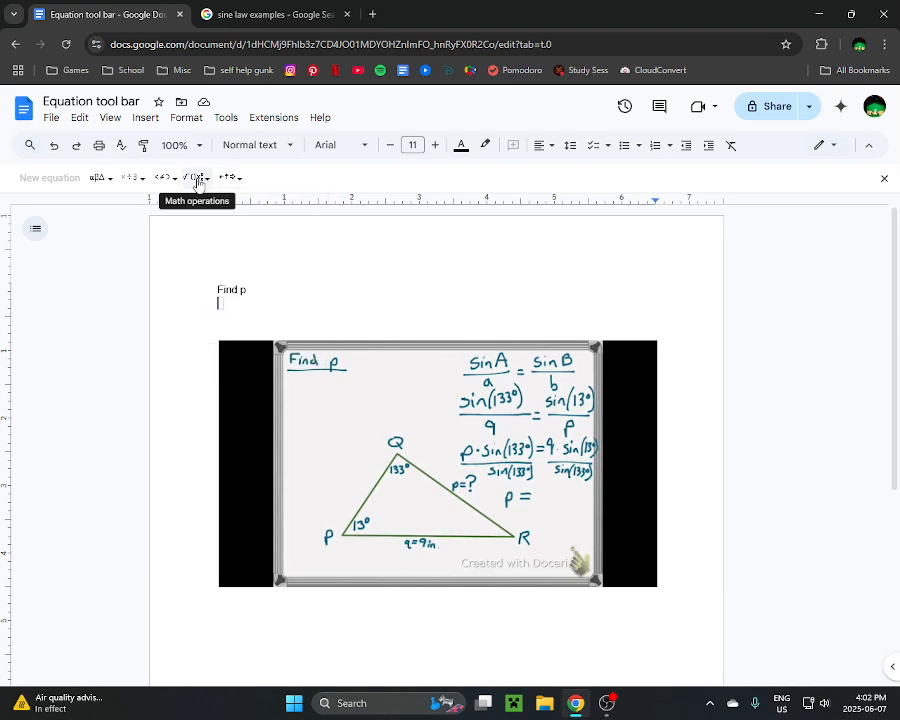
{"action": "left_click", "coordinate": [199, 179]}
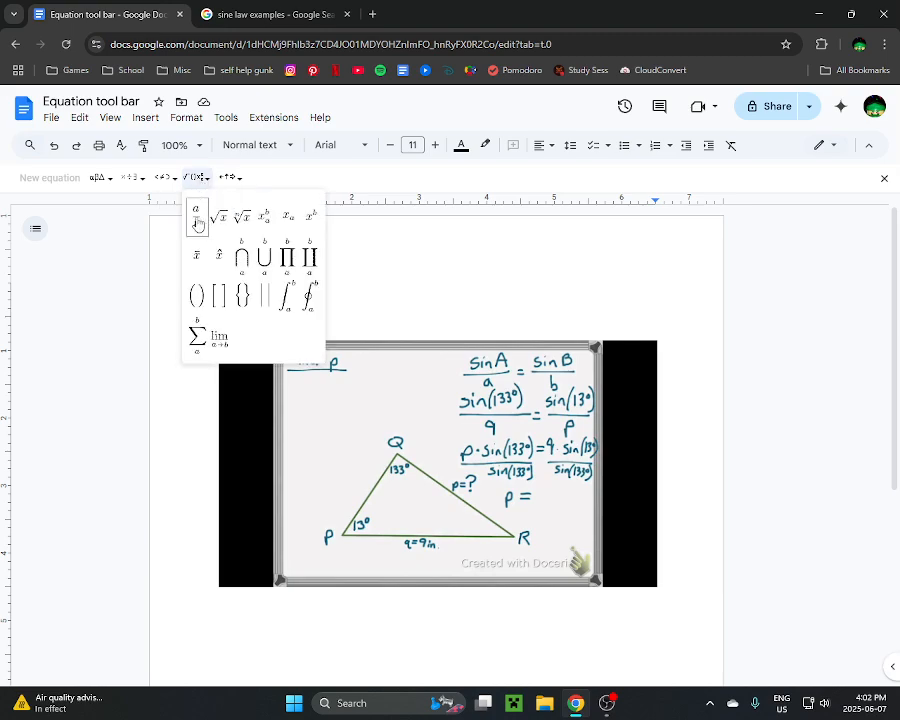
{"action": "left_click", "coordinate": [196, 218]}
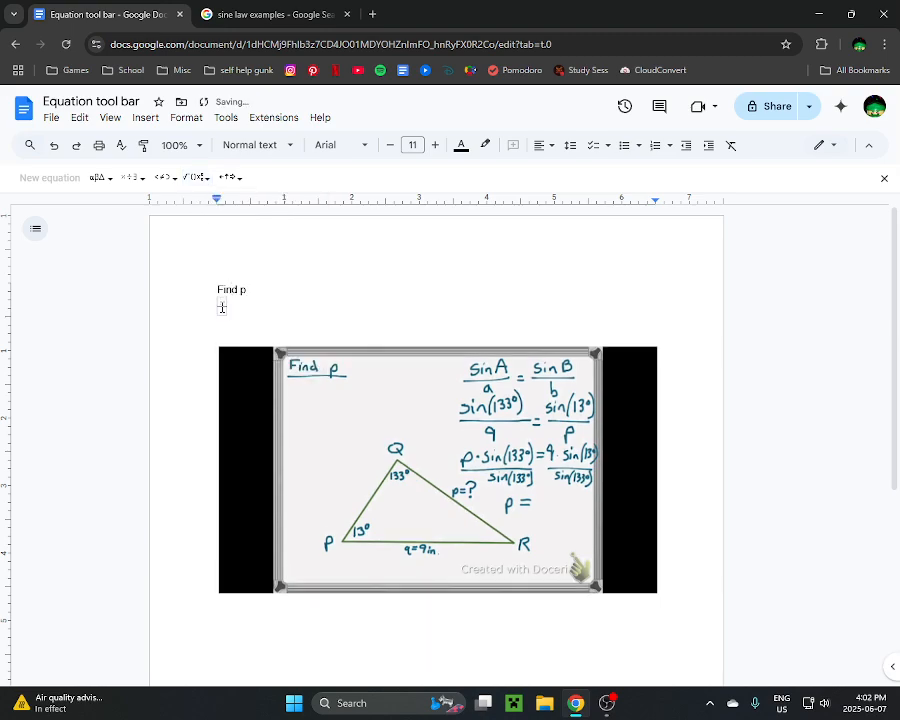
{"action": "type", "text": "sinA/a"}
- Set the font size of the entire document content to 14
{"action": "left_click", "coordinate": [354, 324]}
{"action": "key", "text": "ctrl+a"}
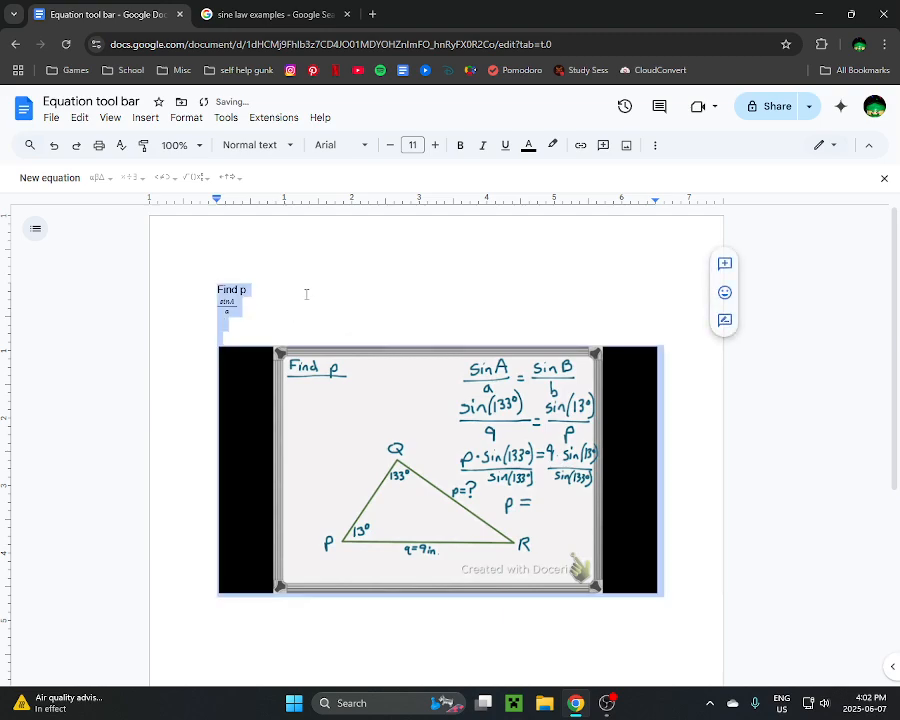
{"action": "left_click", "coordinate": [414, 147]}
{"action": "left_click", "coordinate": [413, 282]}
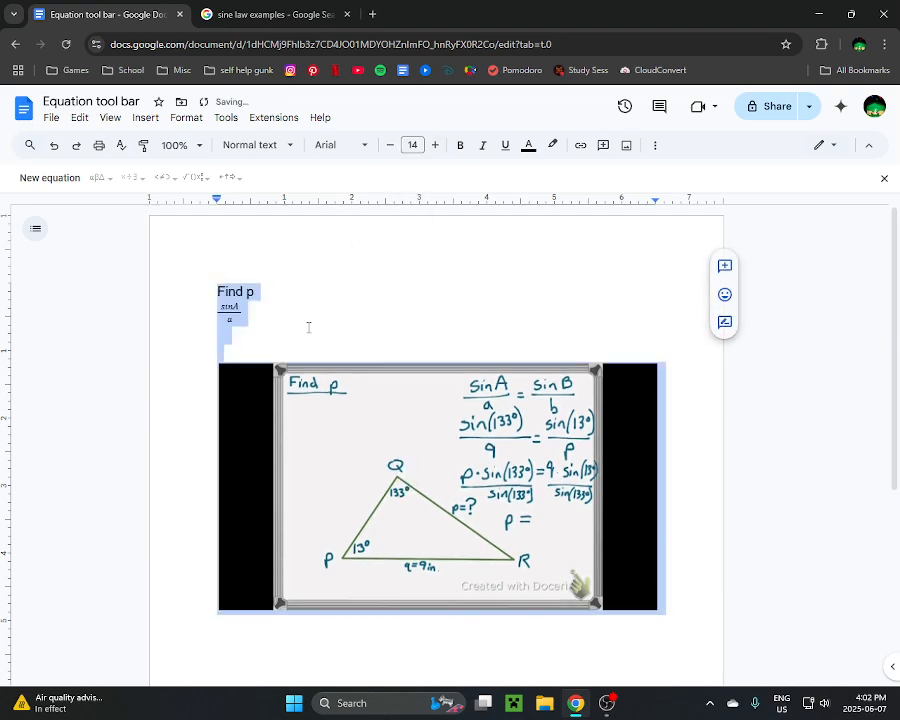
- Complete the first equation with an equals sign and the fraction sinB over b, and start a new line below
{"action": "left_click", "coordinate": [308, 323]}
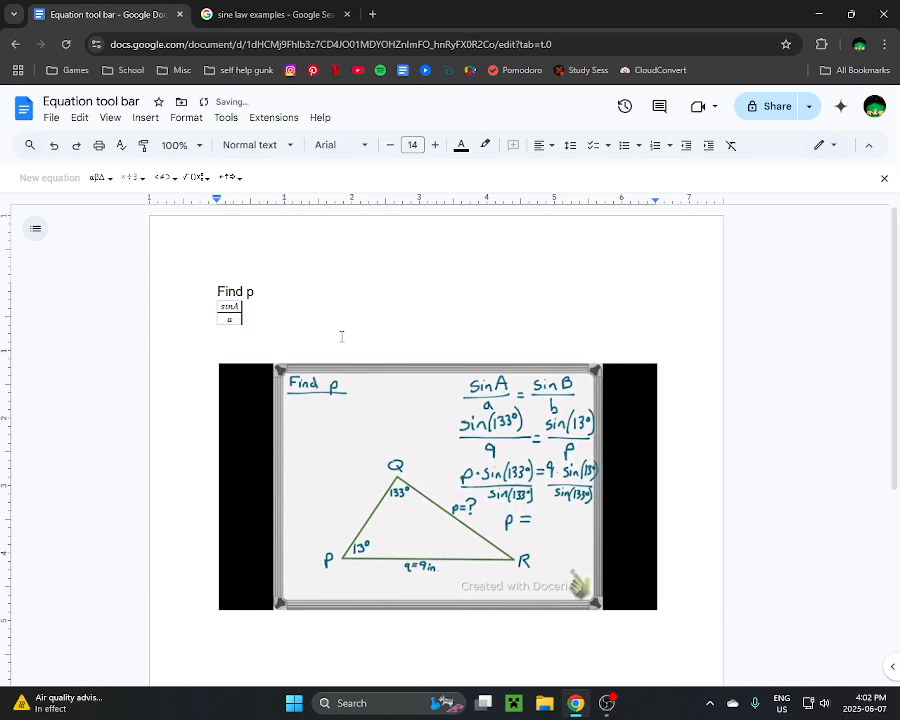
{"action": "type", "text": "="}
{"action": "left_click", "coordinate": [194, 177]}
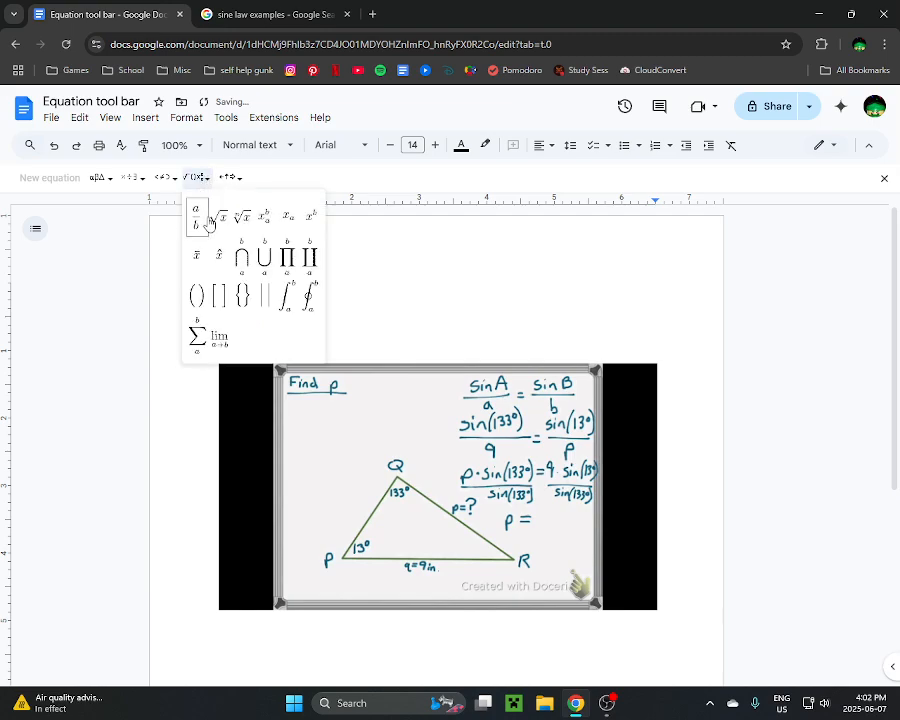
{"action": "left_click", "coordinate": [203, 218]}
{"action": "type", "text": "sin"}
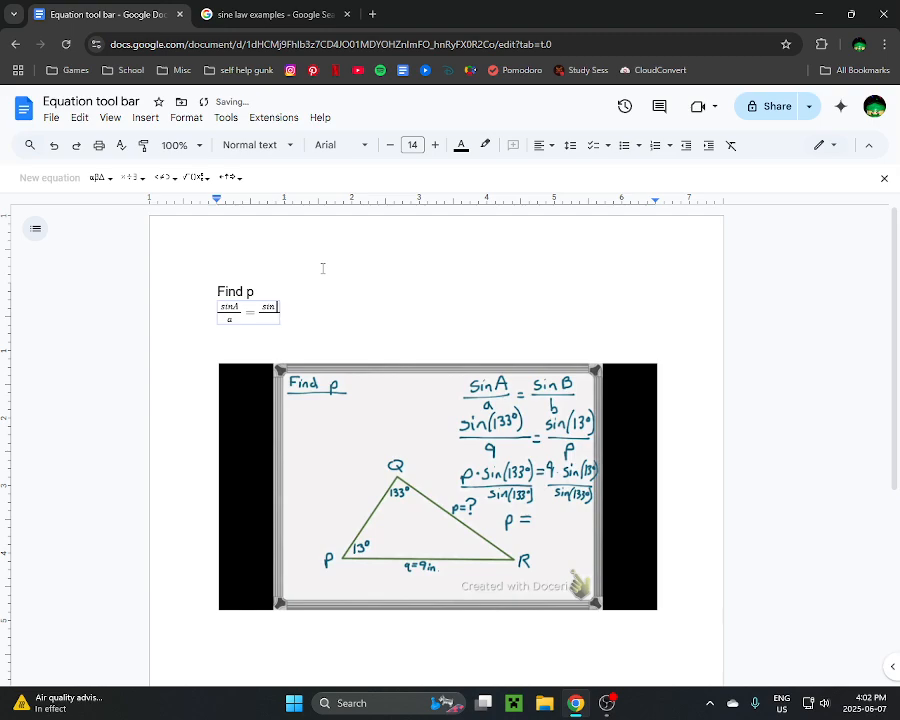
{"action": "key", "text": "BackSpace"}
{"action": "type", "text": "B"}
{"action": "key", "text": "Down"}
{"action": "type", "text": "b"}
{"action": "key", "text": "Right"}
{"action": "key", "text": "Return"}
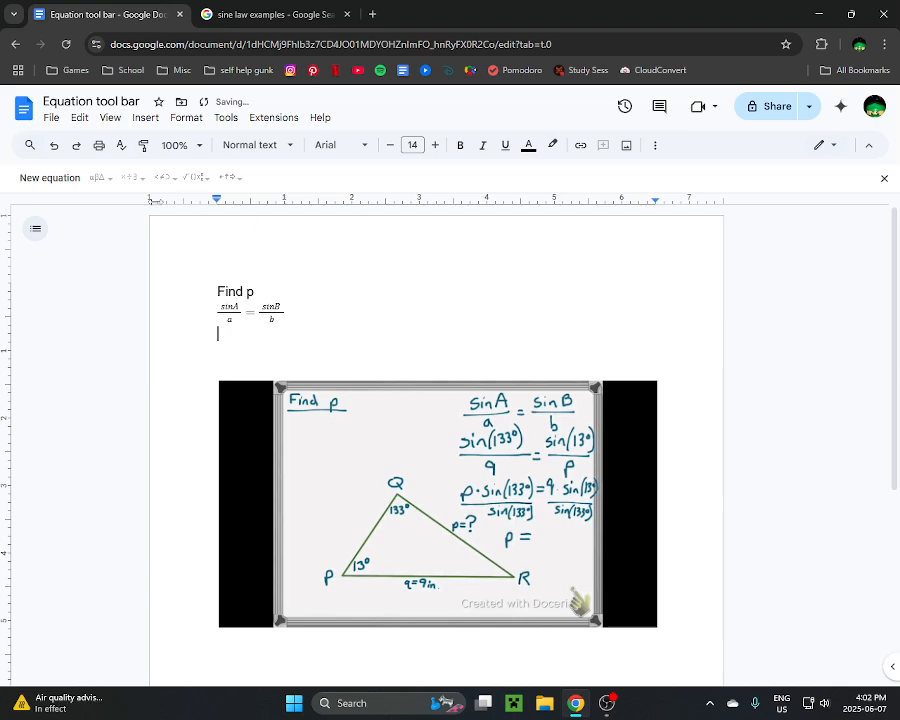
- Insert a second equation below the first, beginning with a fraction of sin(133) over 9
{"action": "left_click", "coordinate": [34, 177]}
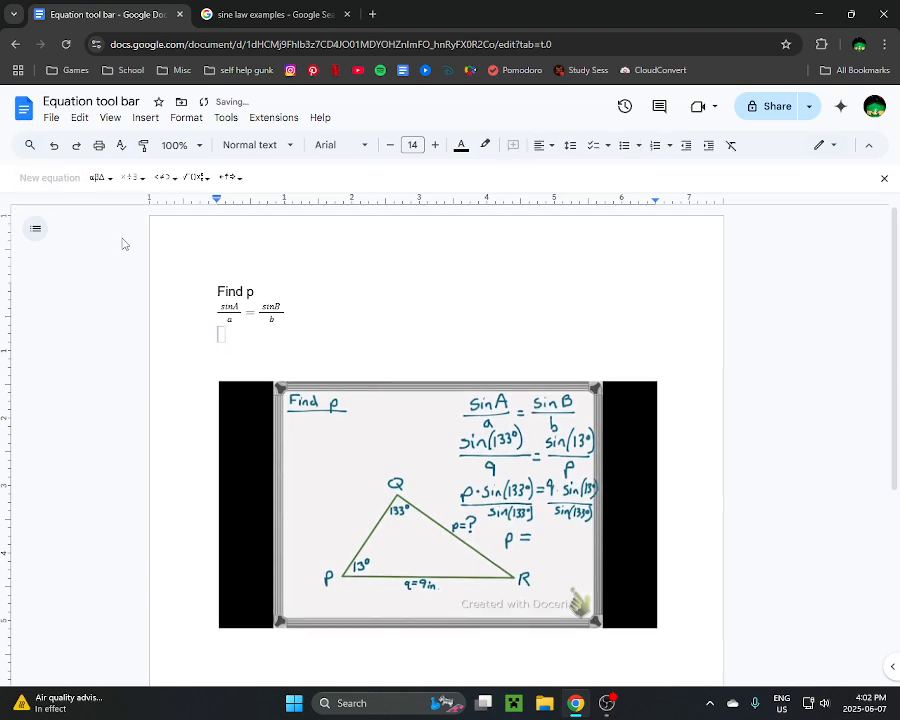
{"action": "left_click", "coordinate": [195, 177]}
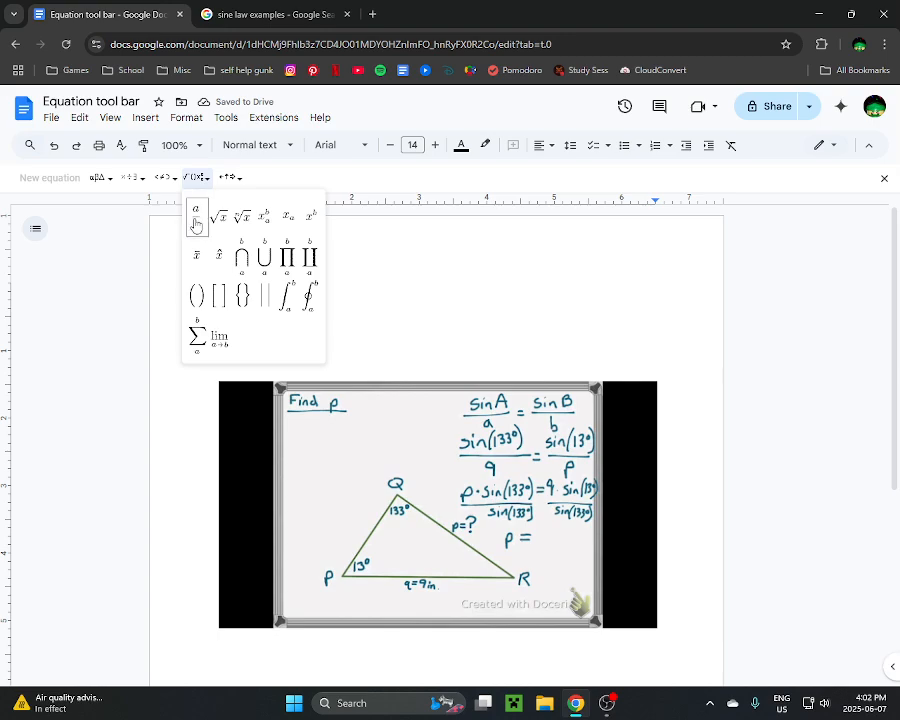
{"action": "left_click", "coordinate": [196, 208]}
{"action": "type", "text": "sin("}
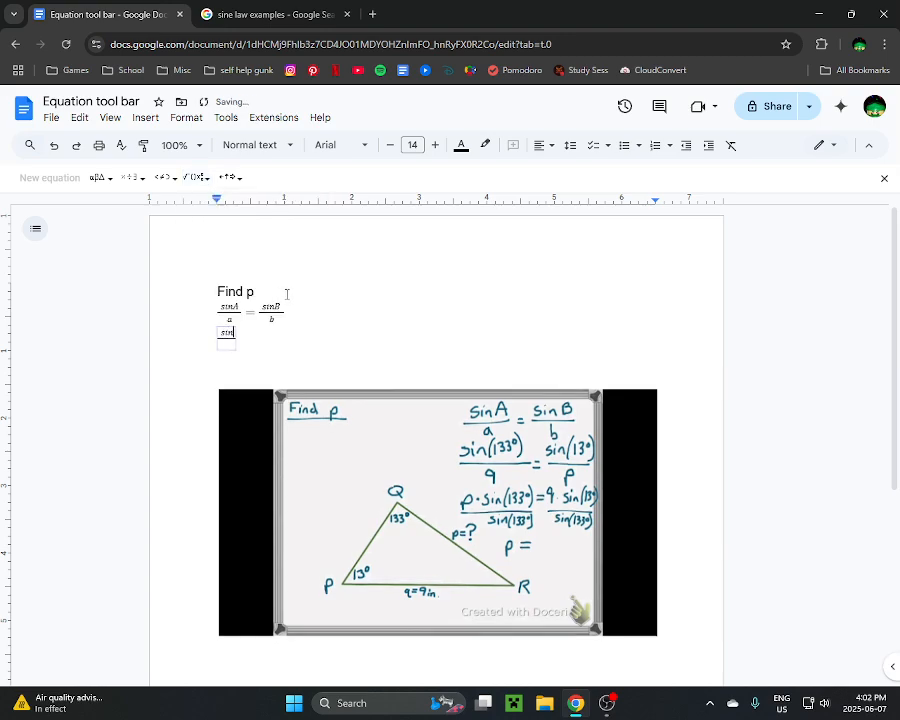
{"action": "type", "text": "133"}
{"action": "left_click", "coordinate": [226, 179]}
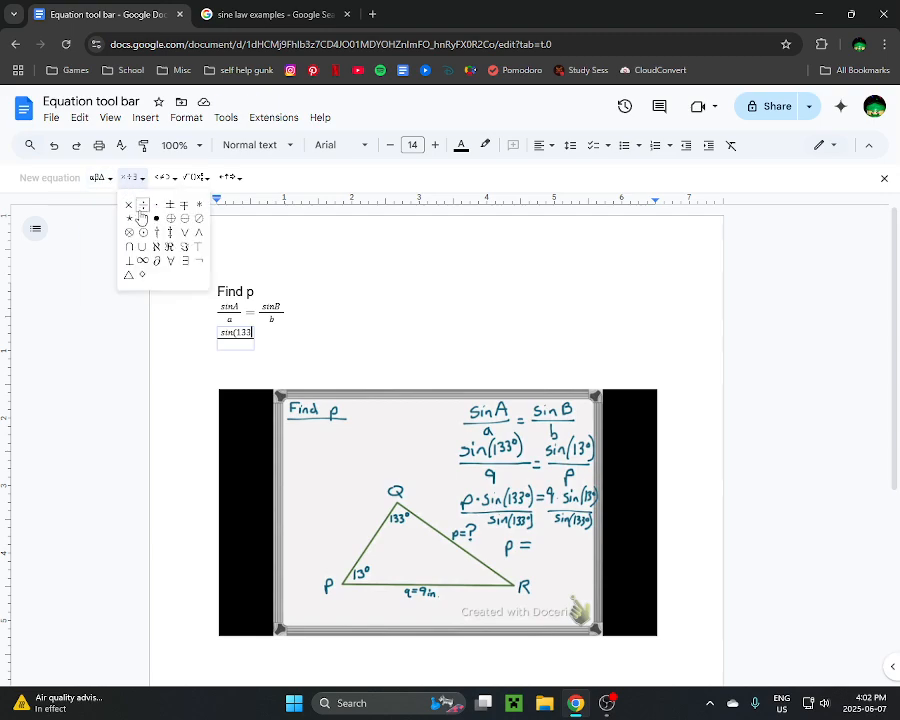
{"action": "left_click", "coordinate": [156, 204]}
{"action": "key", "text": "BackSpace"}
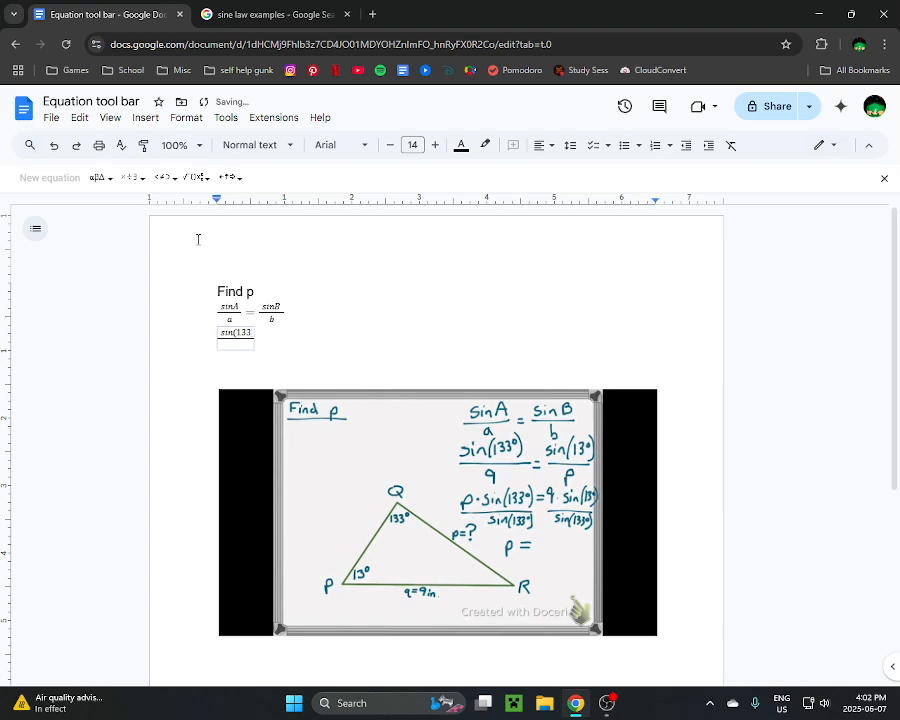
{"action": "type", "text": ")/9"}
{"action": "key", "text": "Right"}
- Complete the second equation with an equals sign and the fraction sin(13) over p, and add a new line below
{"action": "type", "text": "="}
{"action": "left_click", "coordinate": [194, 177]}
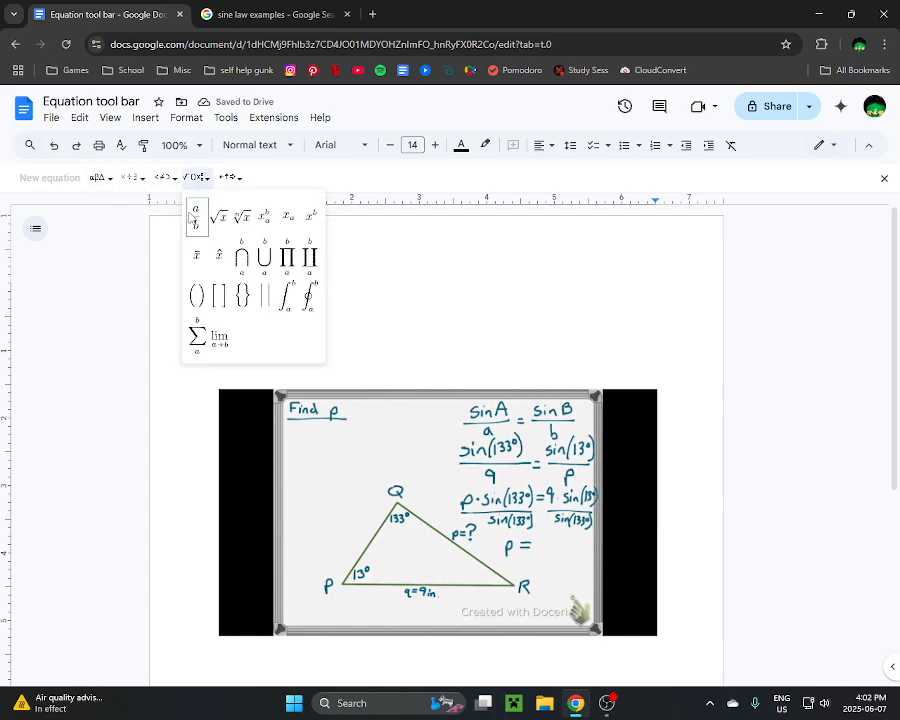
{"action": "left_click", "coordinate": [196, 210]}
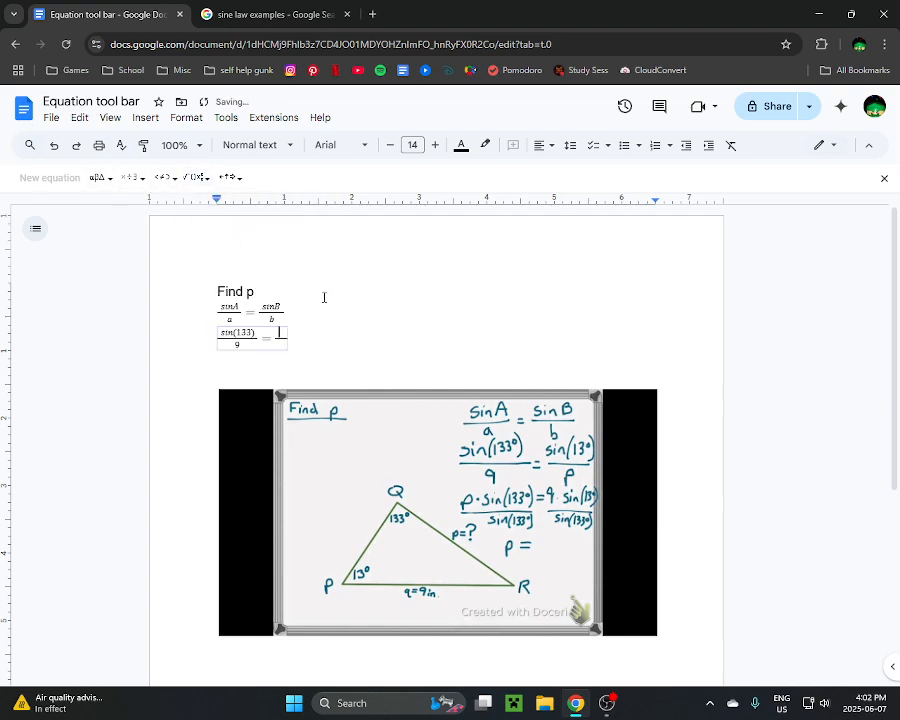
{"action": "type", "text": "sin(13)/p"}
{"action": "left_click", "coordinate": [340, 343]}
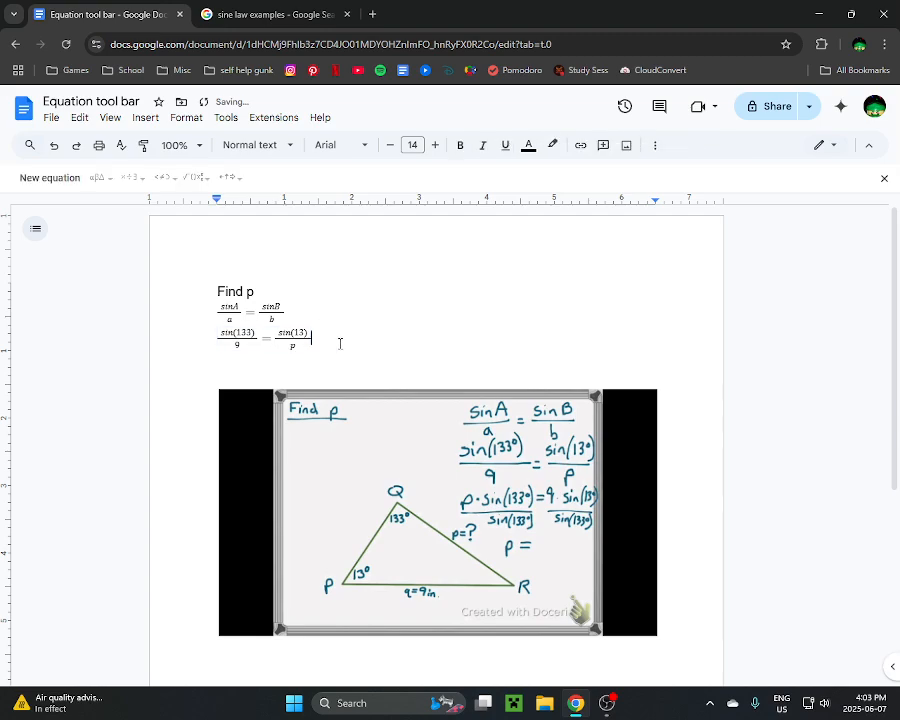
{"action": "key", "text": "Return"}
{"action": "scroll", "coordinate": [201, 335], "scroll_direction": "down", "scroll_amount": 1}
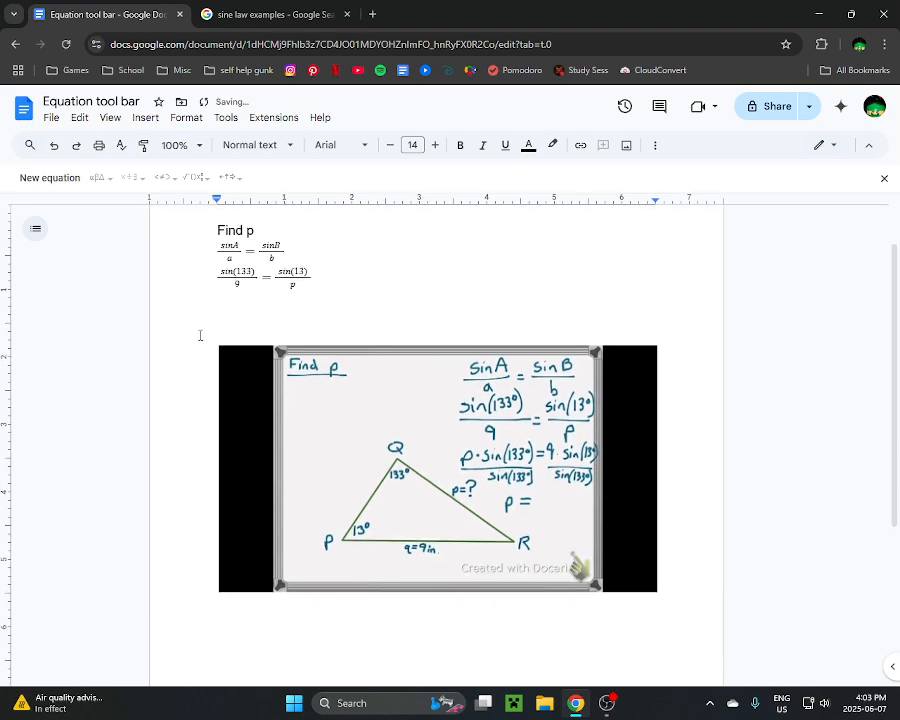
{"action": "scroll", "coordinate": [203, 334], "scroll_direction": "up", "scroll_amount": 1}
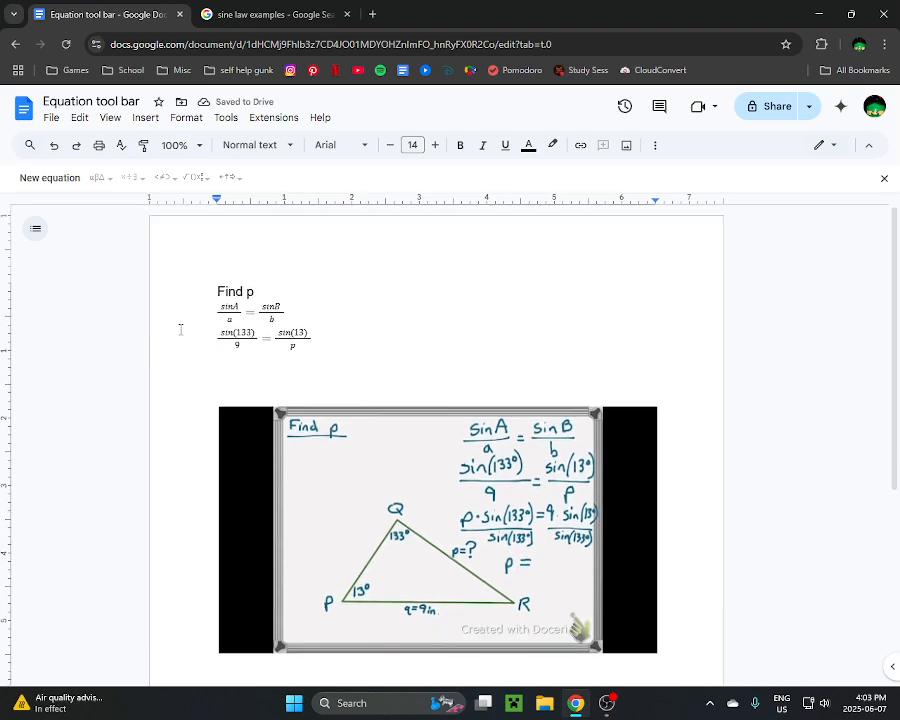
- Insert a third equation below the second, beginning with a fraction of p · sin(133) over sin(133)
{"action": "scroll", "coordinate": [181, 329], "scroll_direction": "down", "scroll_amount": 1}
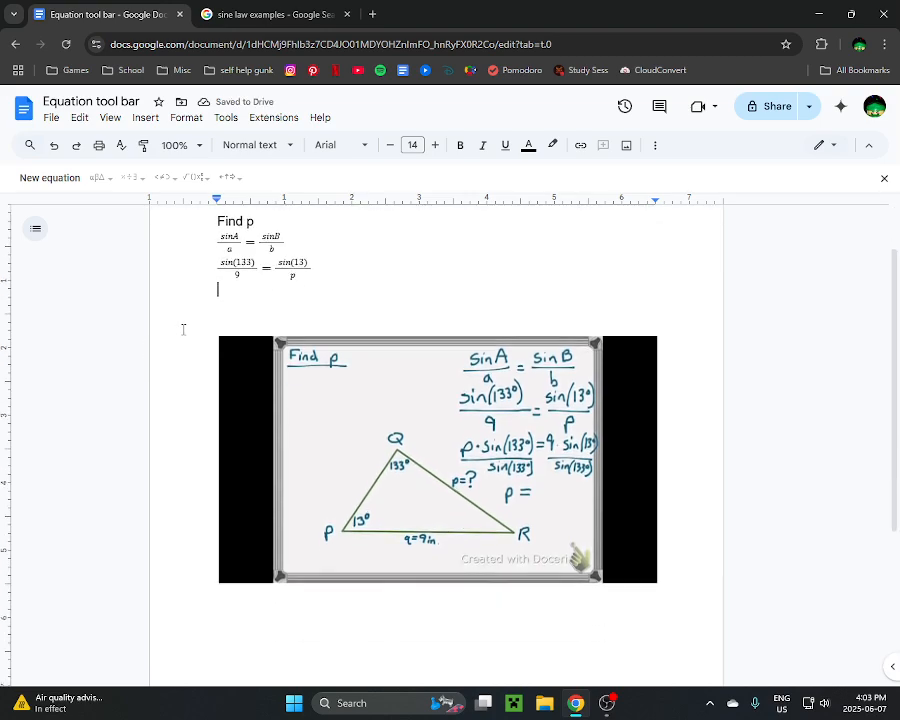
{"action": "left_click", "coordinate": [66, 185]}
{"action": "left_click", "coordinate": [193, 180]}
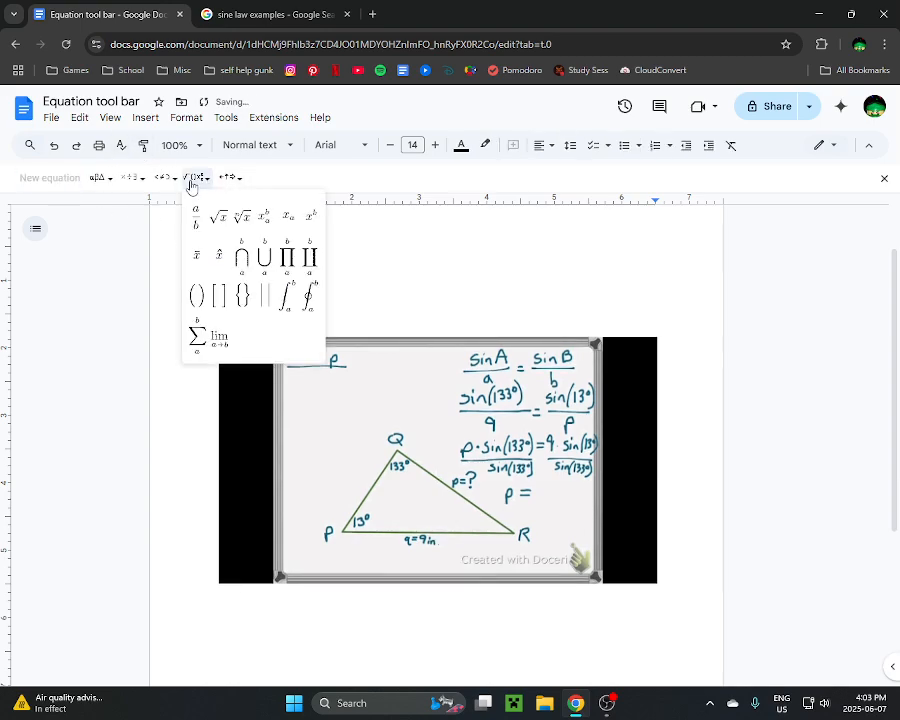
{"action": "left_click", "coordinate": [197, 218]}
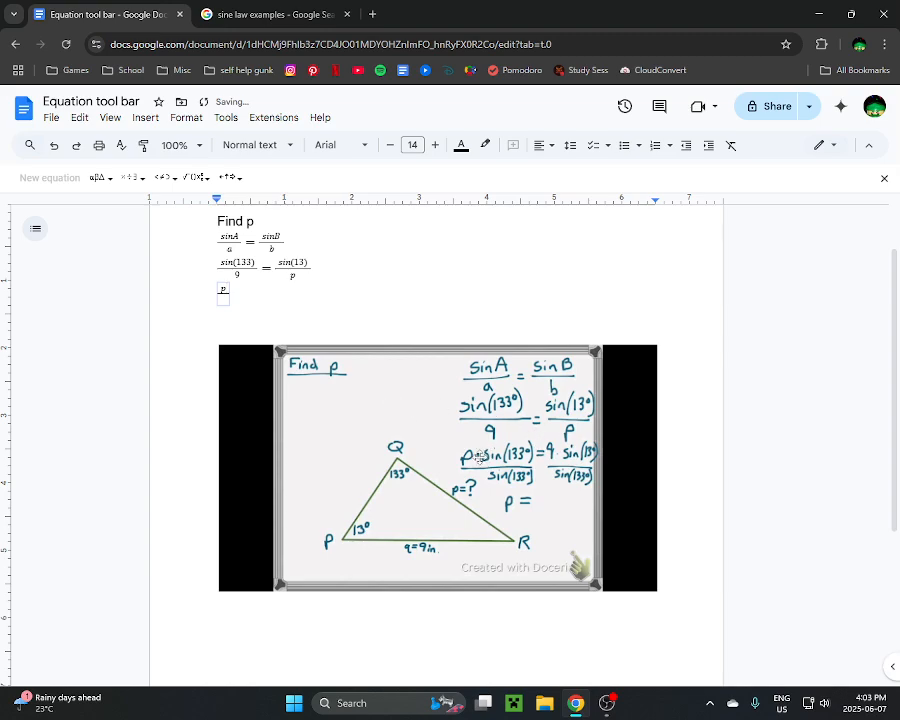
{"action": "left_click", "coordinate": [133, 180]}
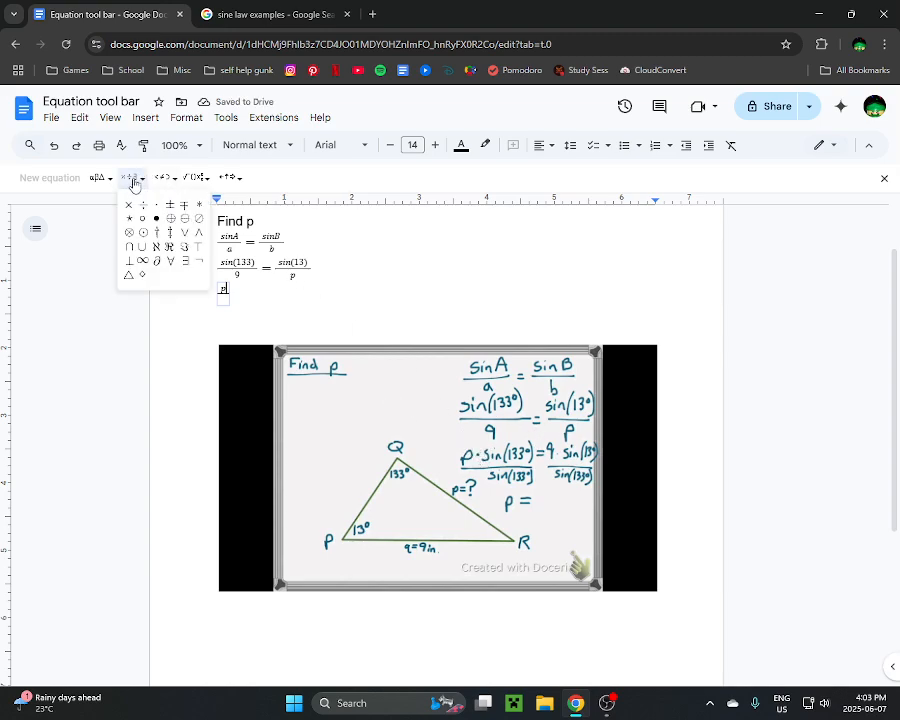
{"action": "left_click", "coordinate": [157, 206]}
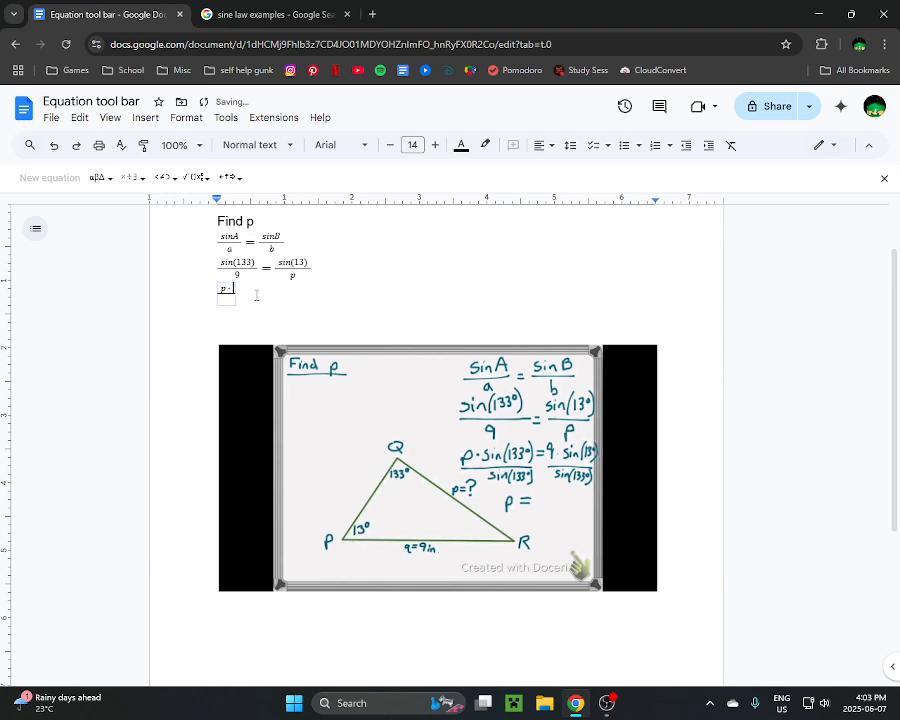
{"action": "type", "text": "sin(133)"}
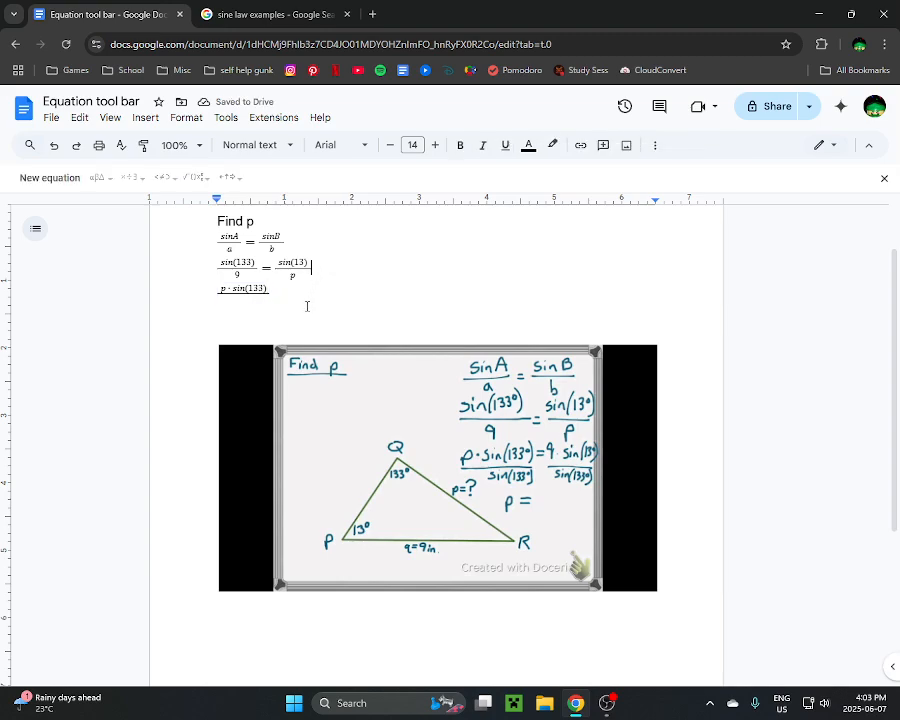
{"action": "left_click", "coordinate": [255, 299]}
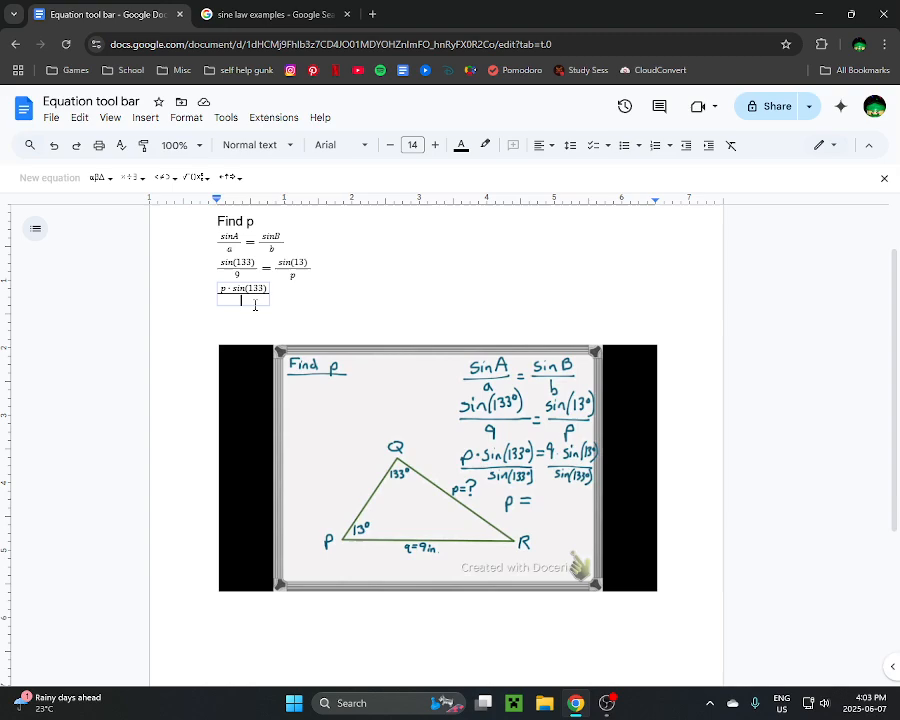
{"action": "type", "text": "SIN(133)"}
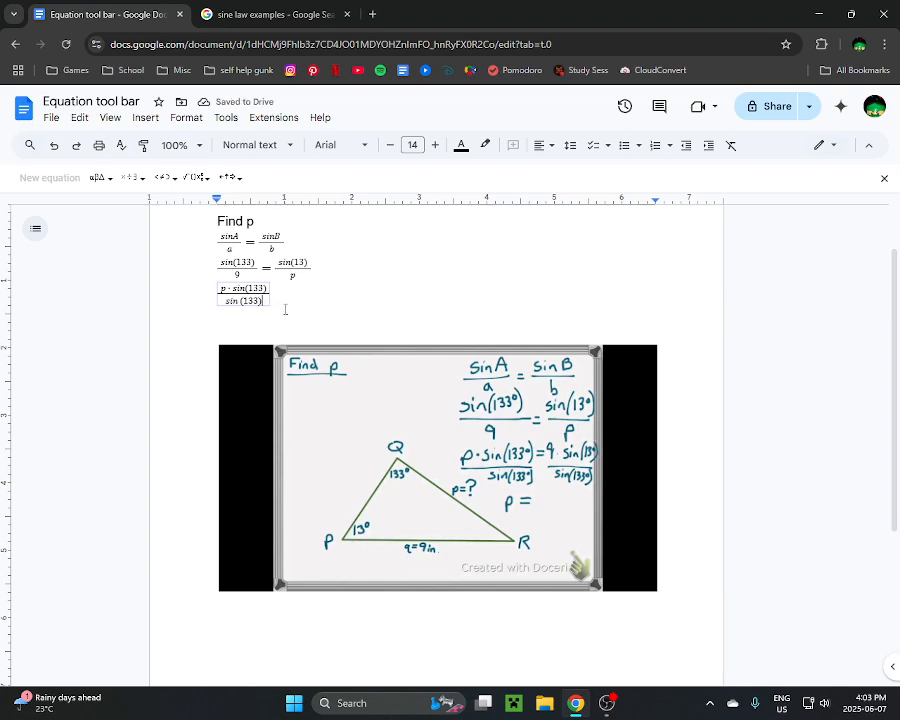
- Continue the third equation after its first fraction by opening the choice of math structures
{"action": "left_click", "coordinate": [291, 304]}
{"action": "left_click", "coordinate": [265, 298]}
{"action": "left_click", "coordinate": [195, 177]}
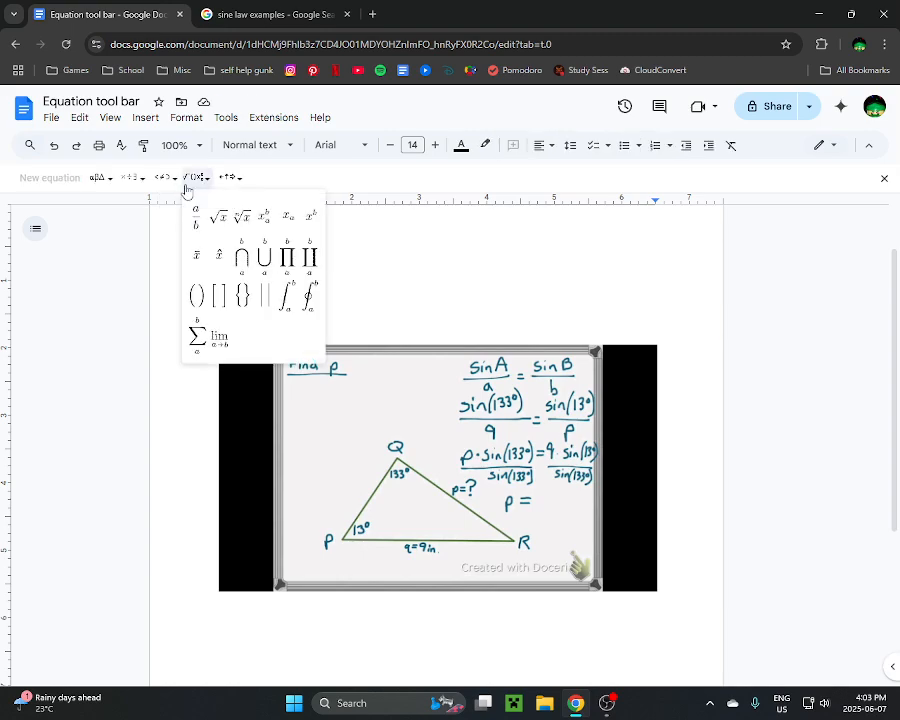